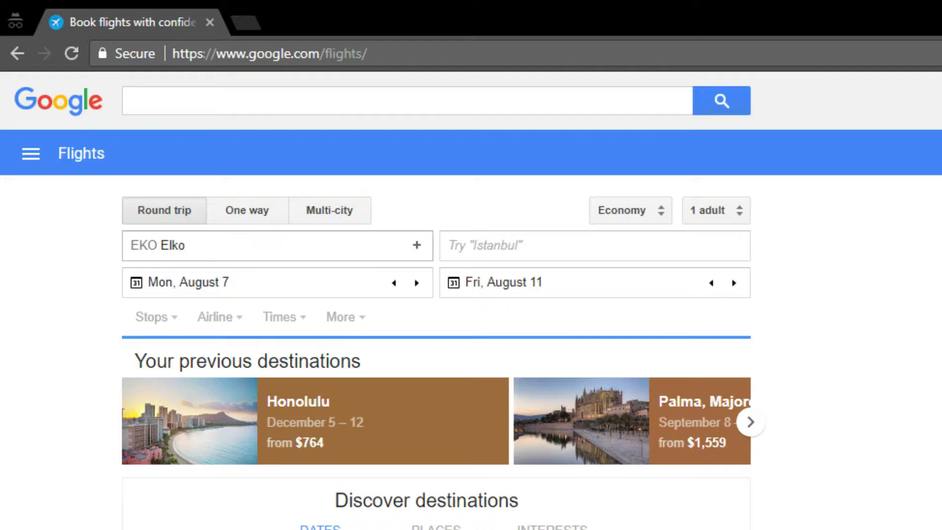
Set the round trip's origin to ORD Chicago O'Hare and its destination to HNL Honolulu
click(215, 244)
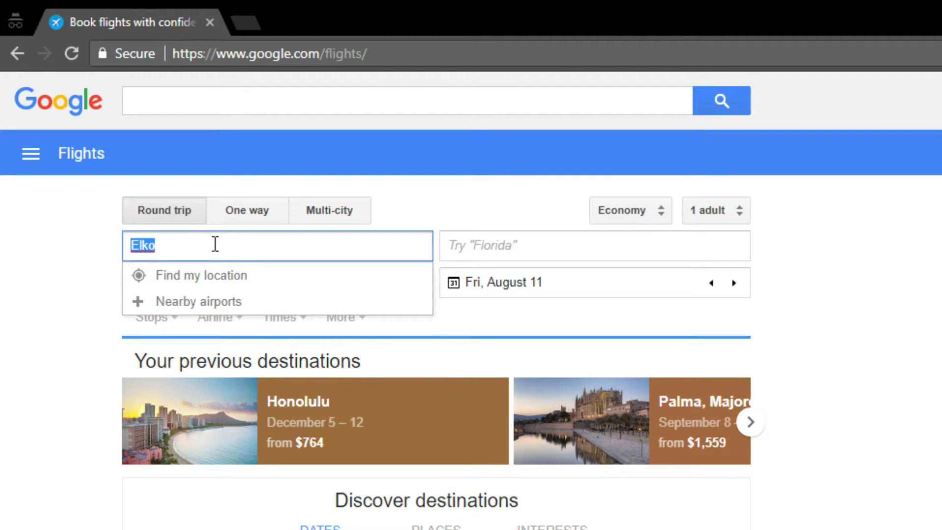
text(ORD)
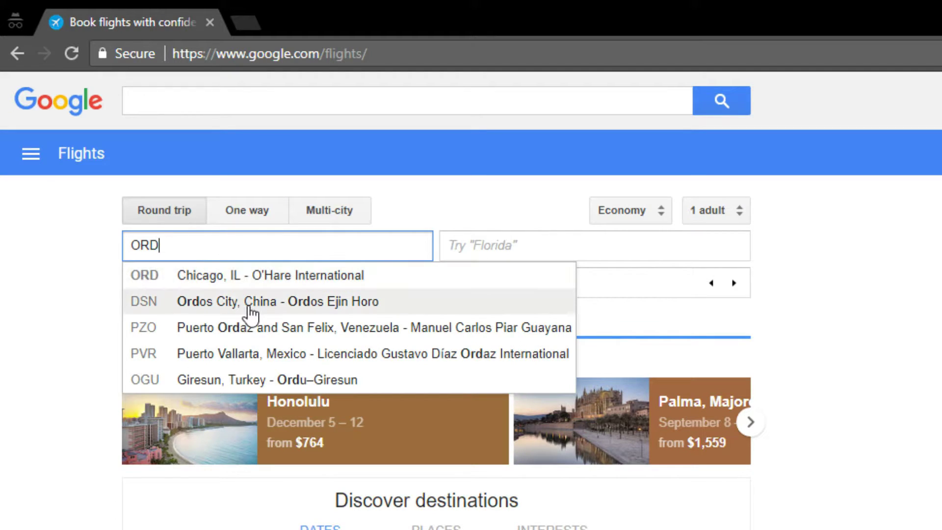
click(251, 272)
click(572, 236)
text(HNL)
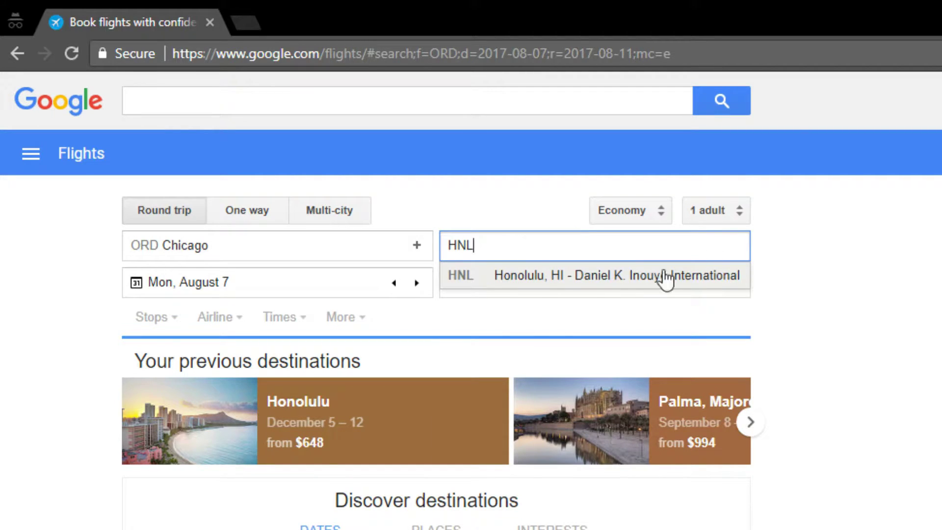
click(570, 276)
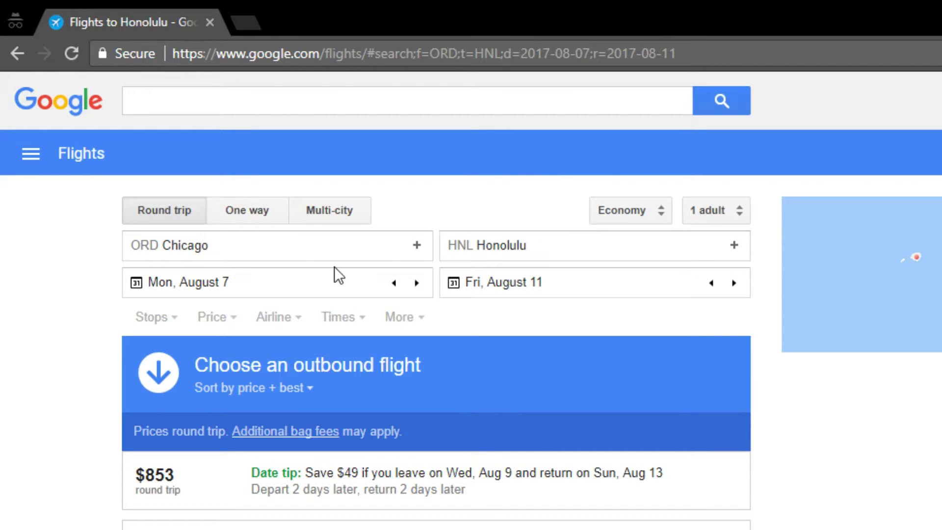
Browse the fare calendar through December and choose December 6 as departure date and December 12 as return date
click(242, 287)
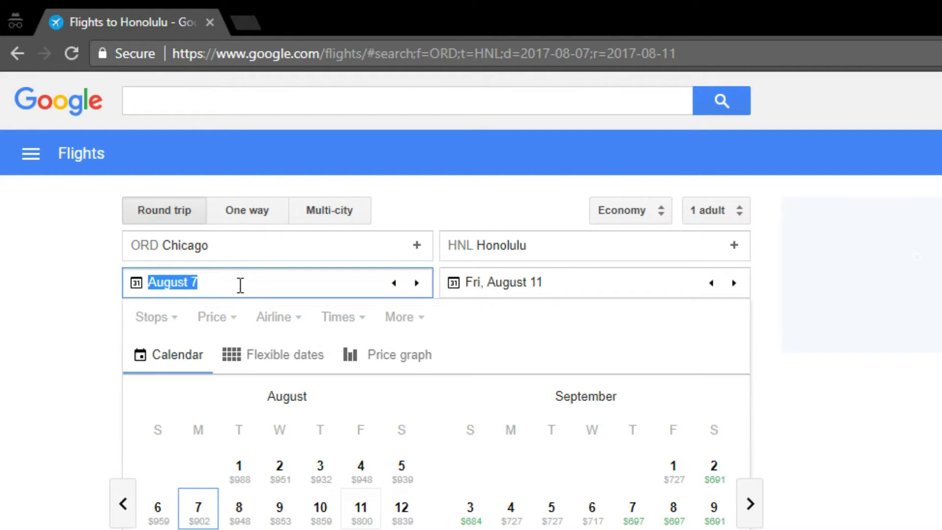
scroll(362, 452, down, 4)
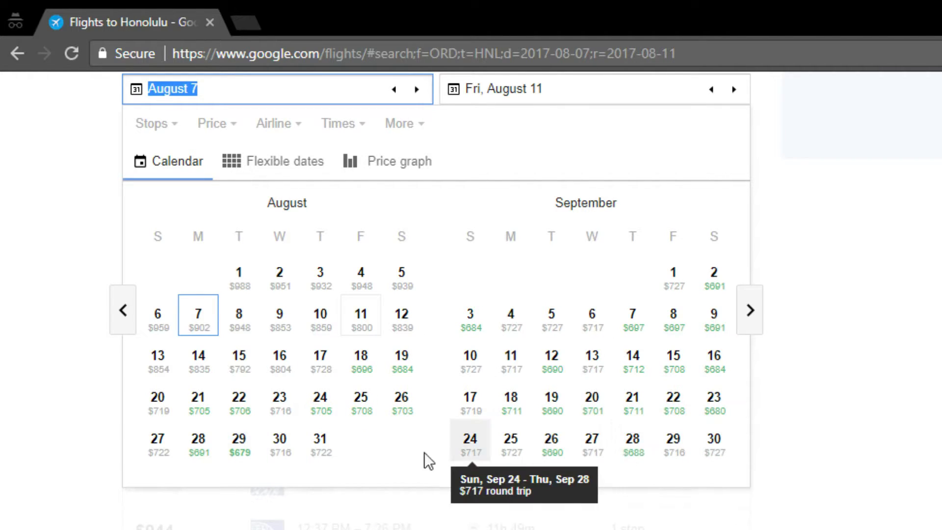
click(751, 313)
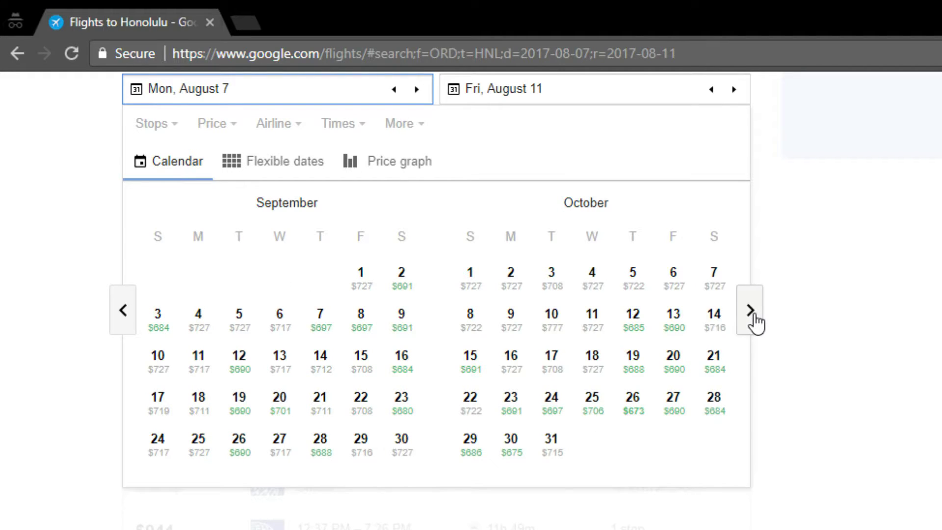
click(752, 313)
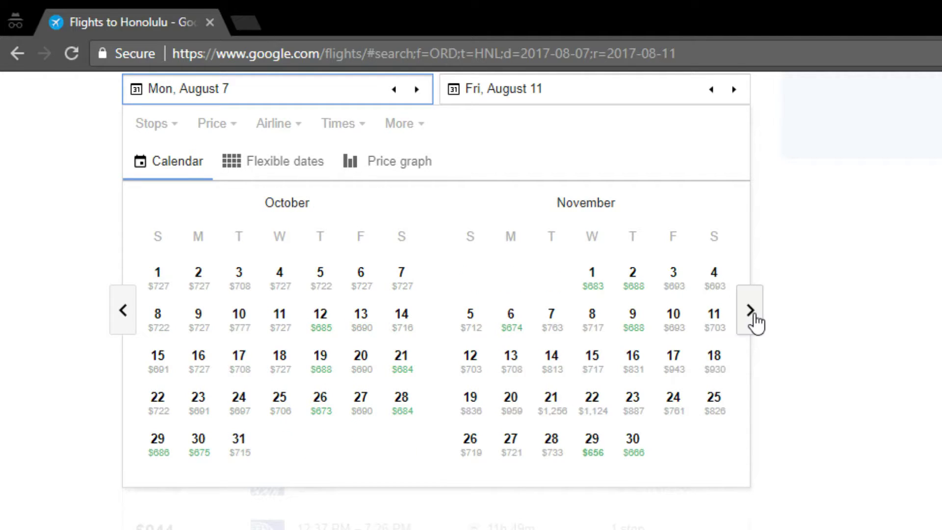
click(752, 313)
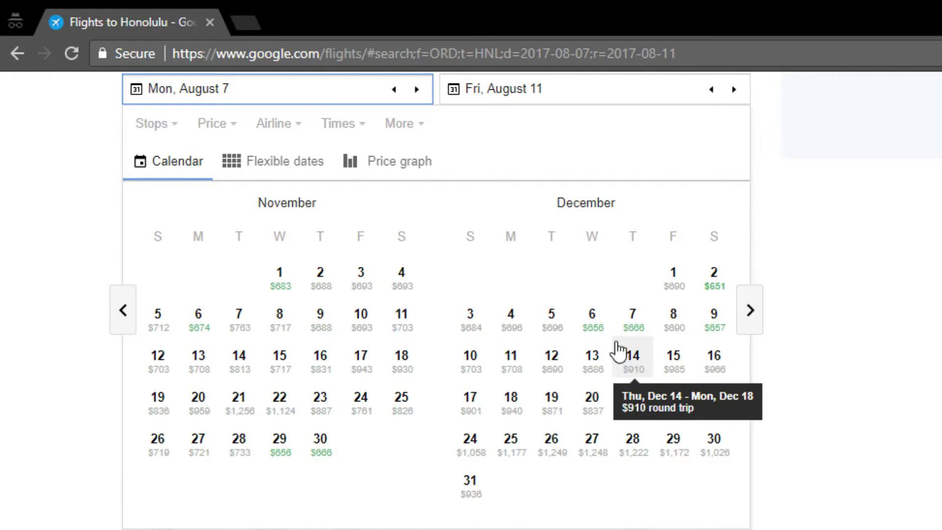
click(592, 332)
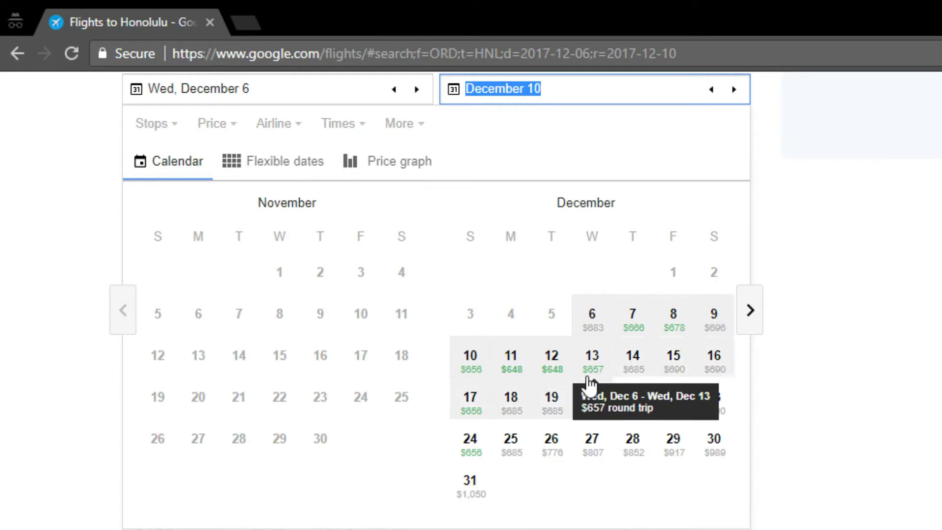
click(551, 369)
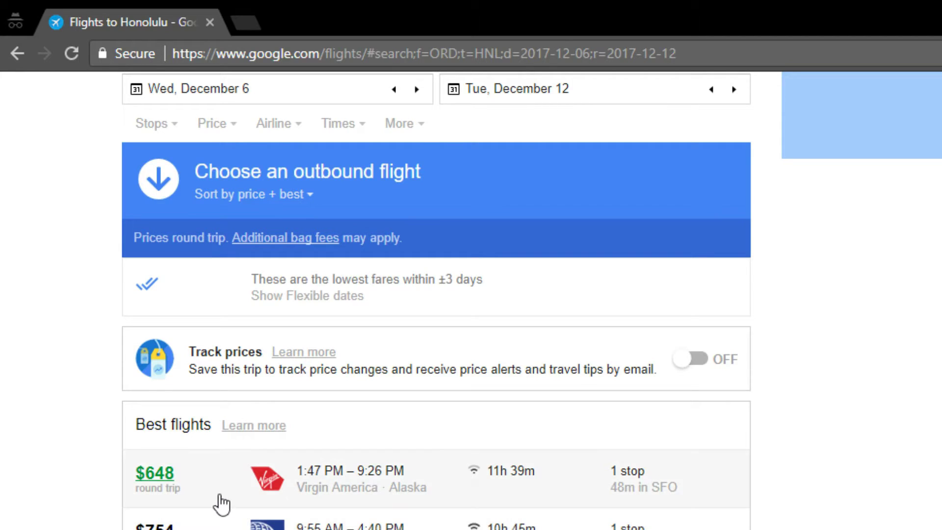
Review the prices, durations and stops of the listed outbound flights, and examine the stops, price and airline filter options
scroll(216, 393, down, 6)
scroll(216, 275, up, 2)
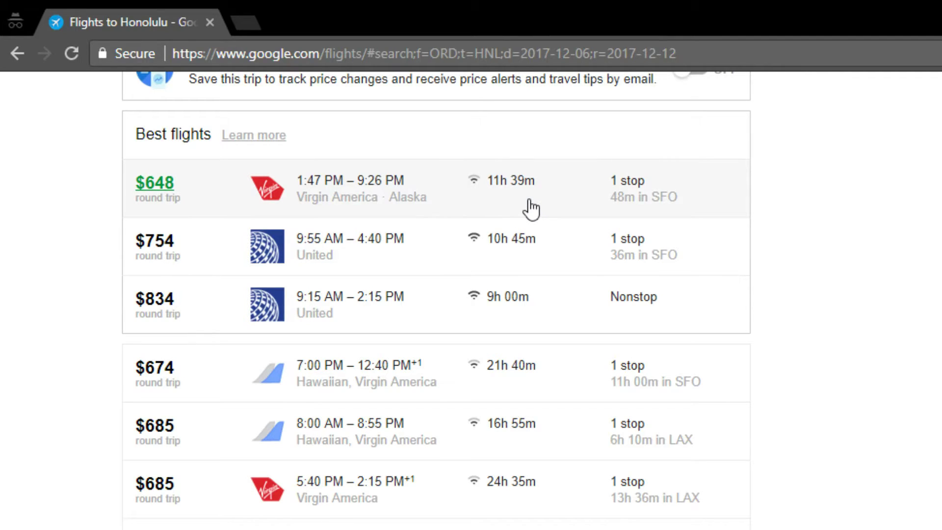
scroll(434, 320, up, 2)
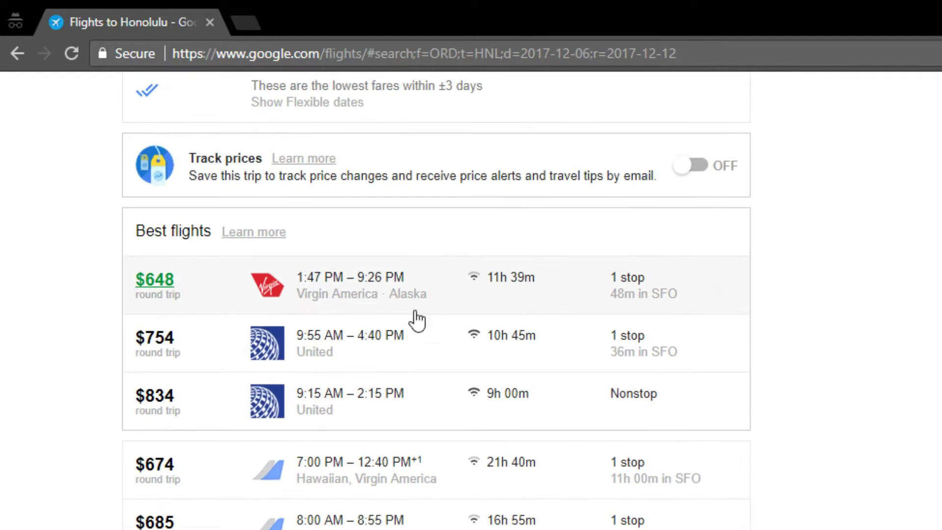
mouse_move(388, 290)
scroll(474, 334, up, 1)
scroll(474, 334, up, 7)
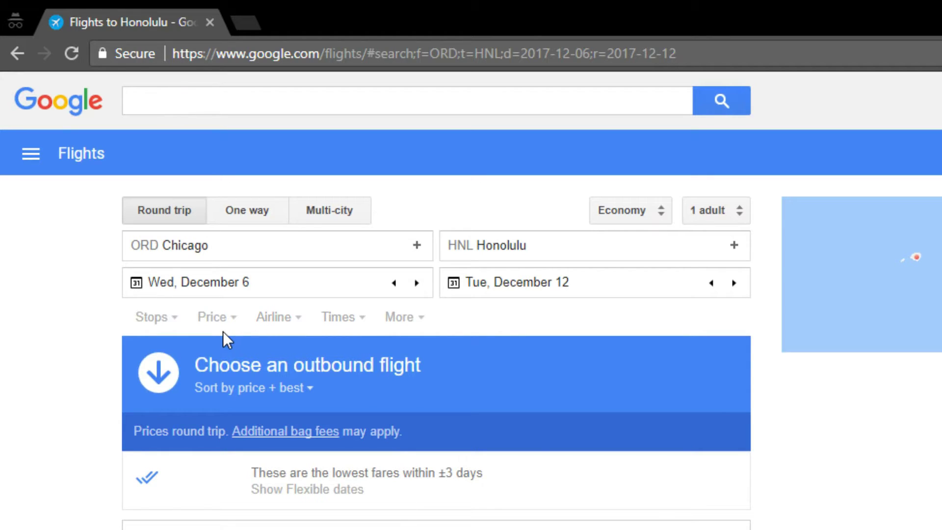
click(175, 319)
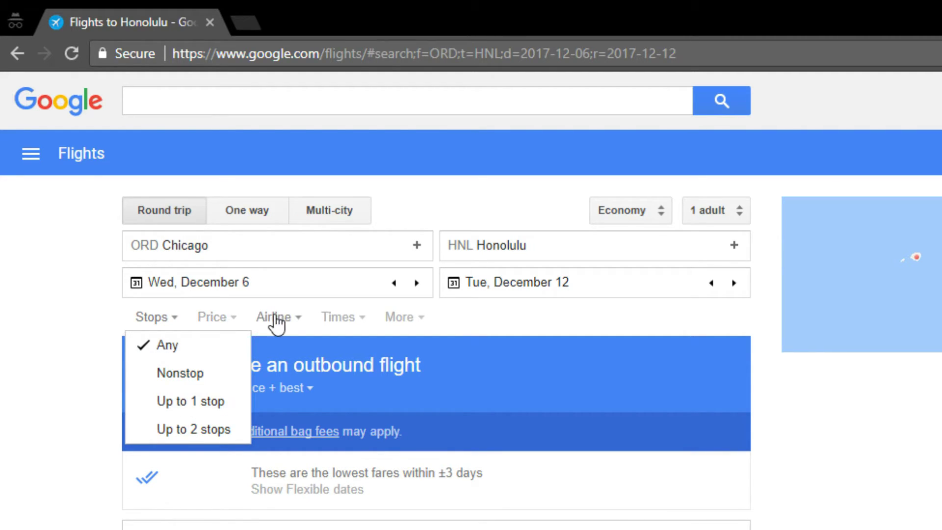
click(213, 317)
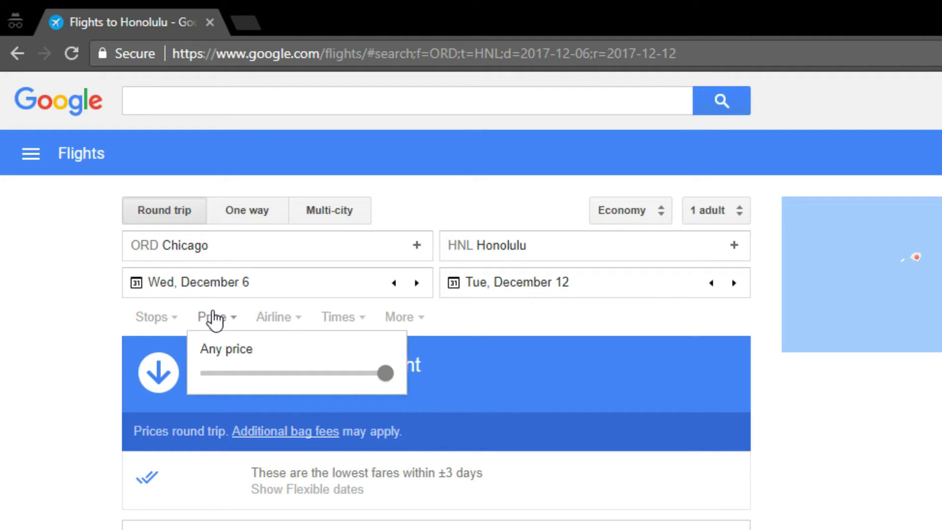
click(286, 319)
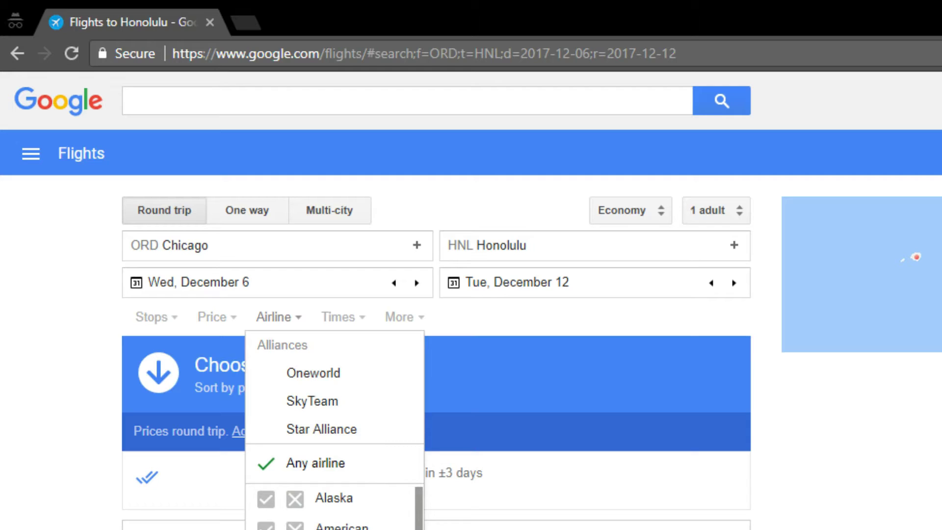
Filter the outbound flights by arrival time, limiting it to 12AM - 5:59PM
click(342, 319)
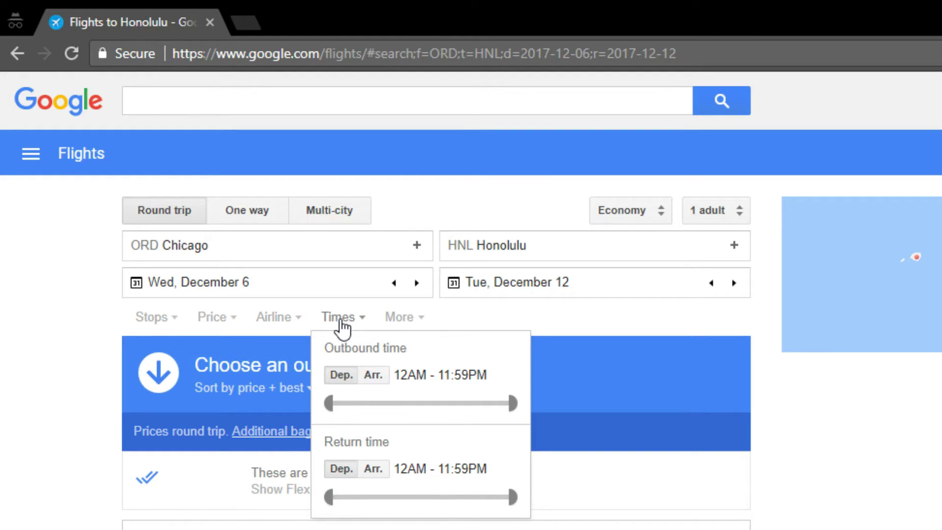
click(379, 381)
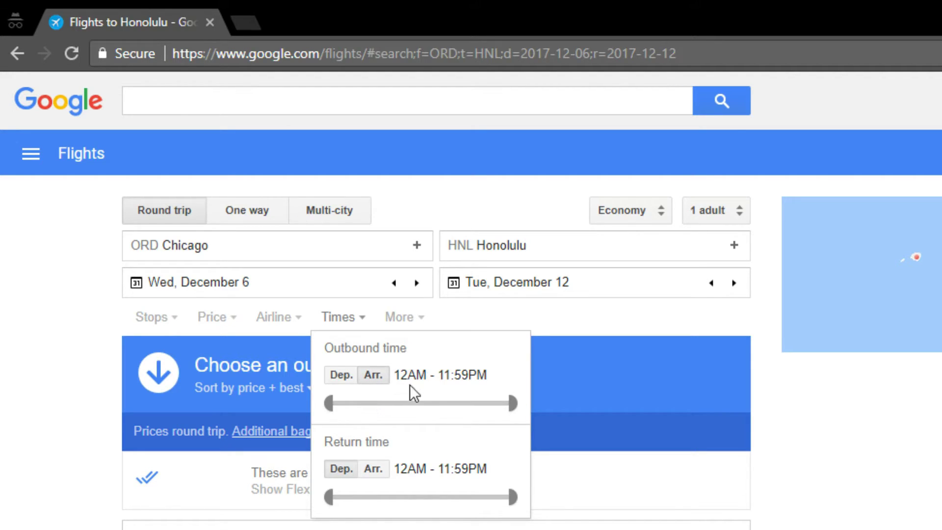
drag(514, 403, 466, 405)
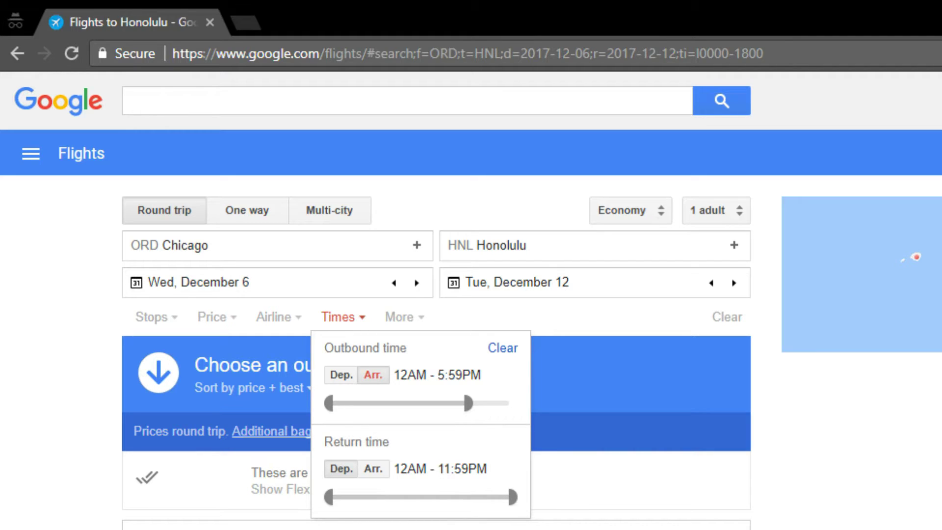
click(672, 500)
Change the departure date to December 5 and keep December 12 as the return date
click(199, 280)
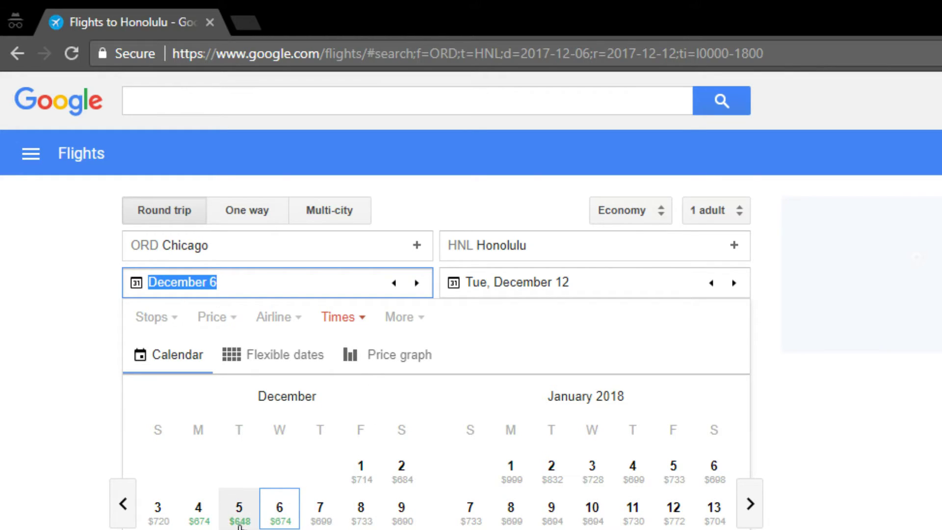
click(239, 510)
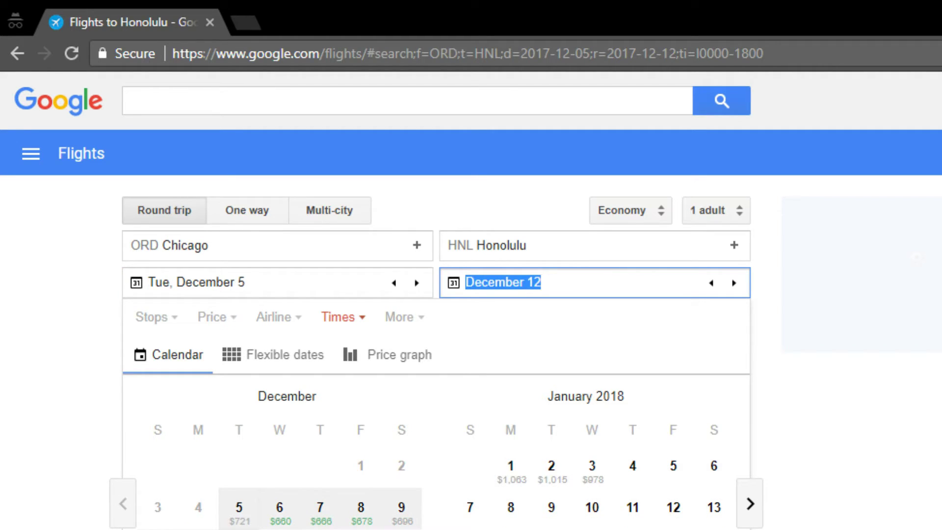
key(Return)
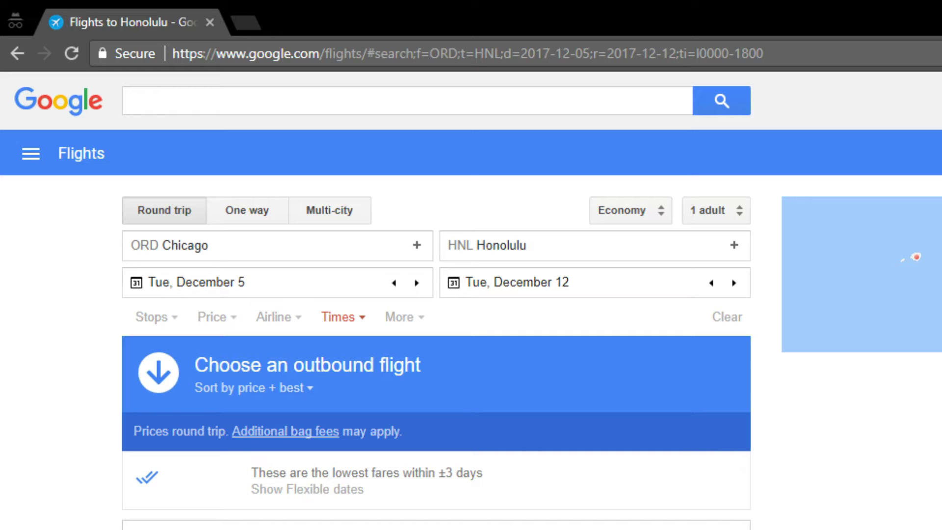
Check the listed flights and limit the flight duration to under 14h 00m
scroll(655, 316, down, 7)
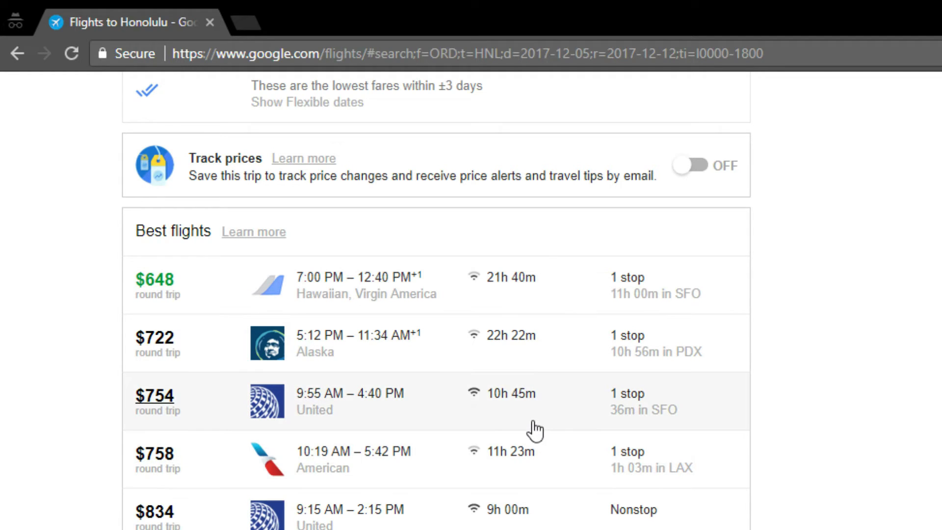
scroll(532, 427, up, 8)
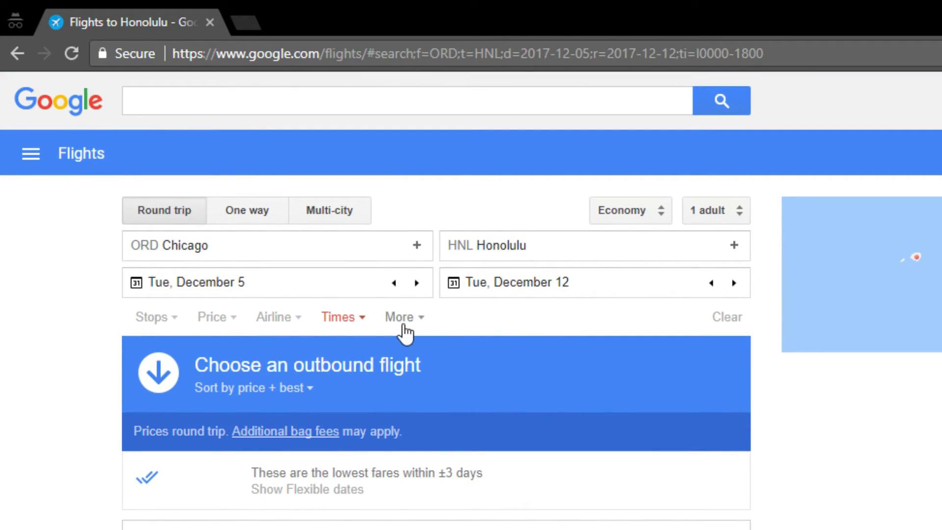
click(403, 318)
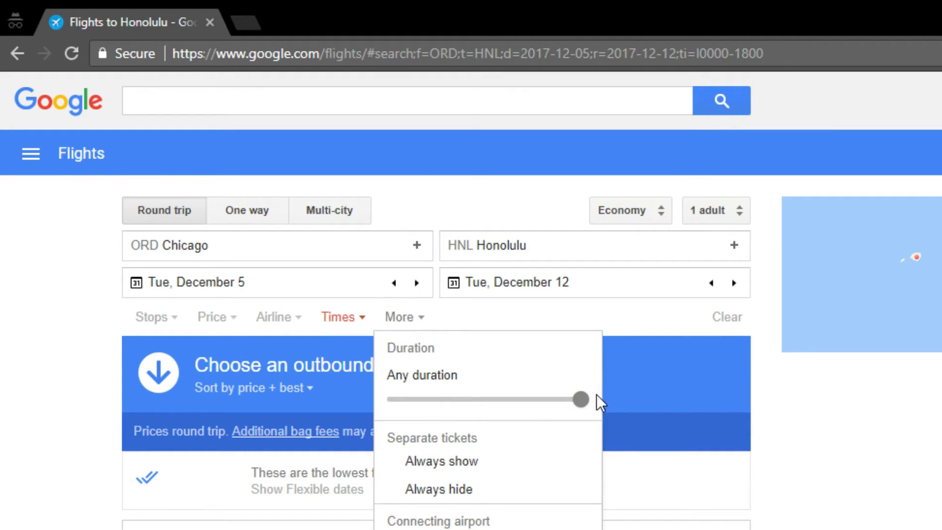
drag(587, 396, 476, 406)
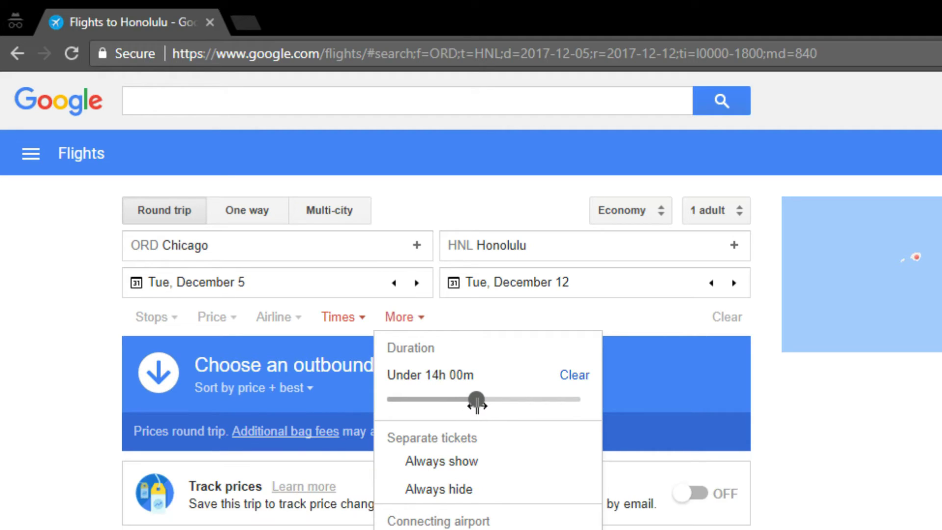
click(28, 464)
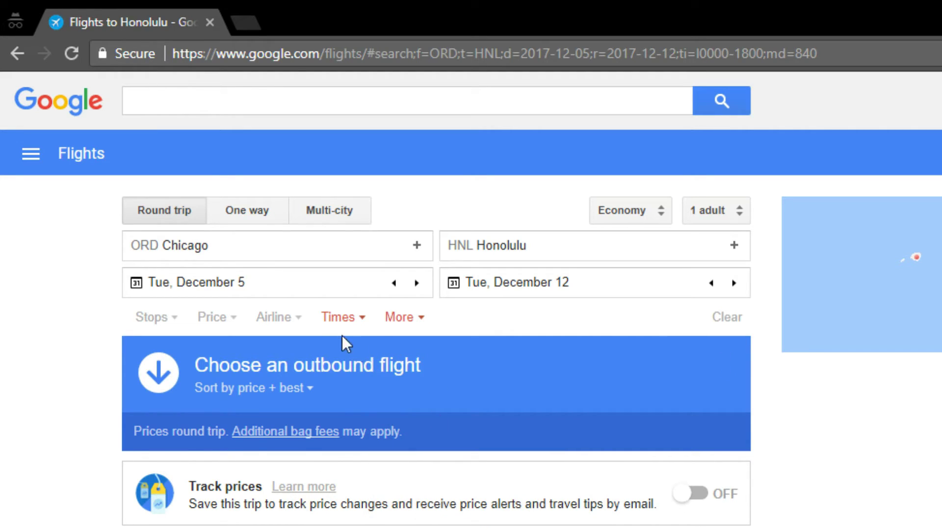
Check the filtered flights and fare calendar, and change the trip dates to depart November 28 and return December 5
scroll(356, 344, down, 7)
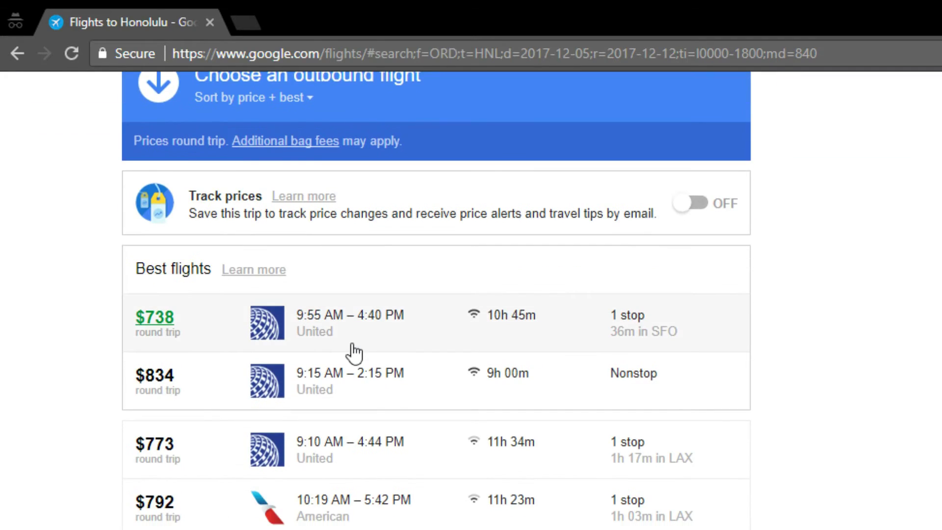
scroll(353, 353, up, 3)
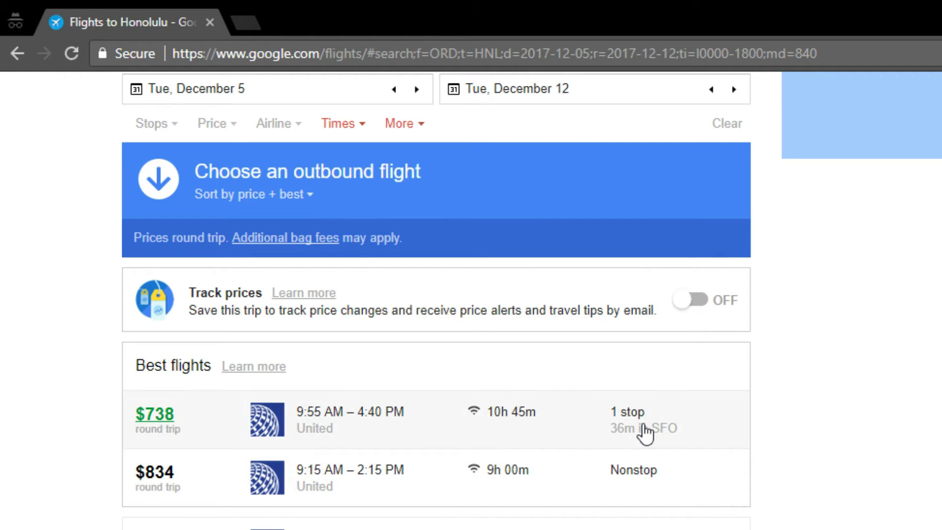
scroll(581, 443, up, 4)
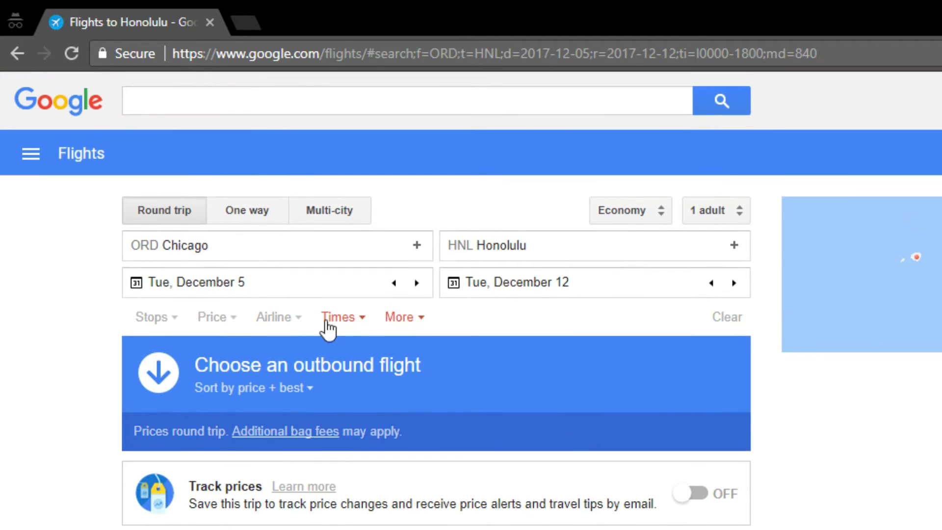
click(300, 291)
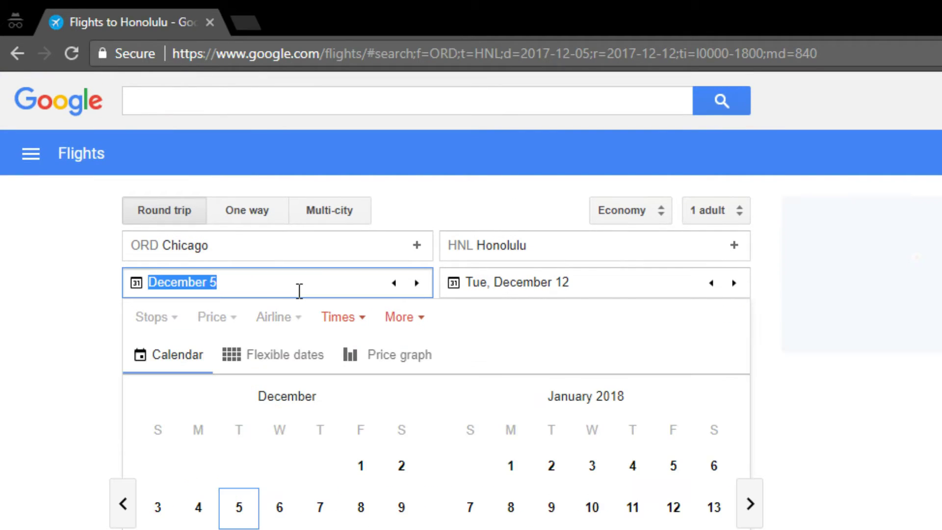
scroll(294, 491, down, 4)
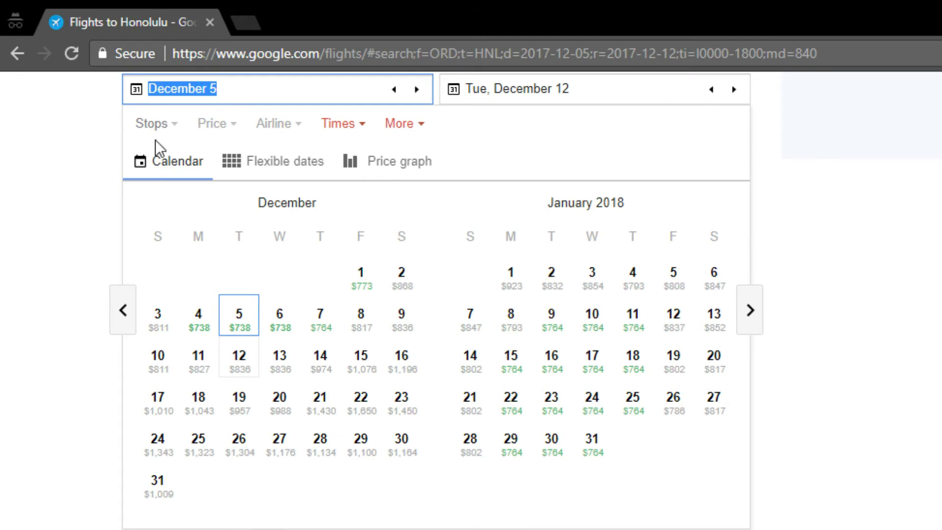
mouse_move(290, 371)
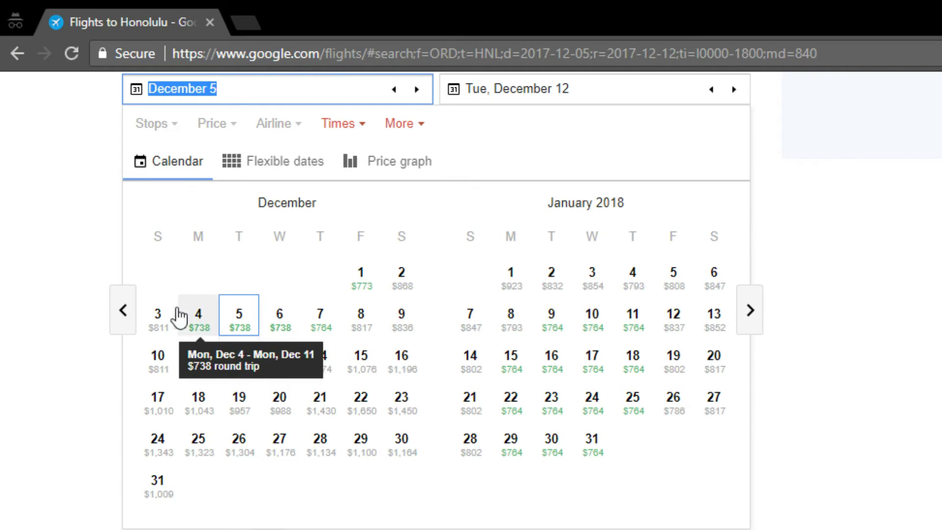
click(127, 315)
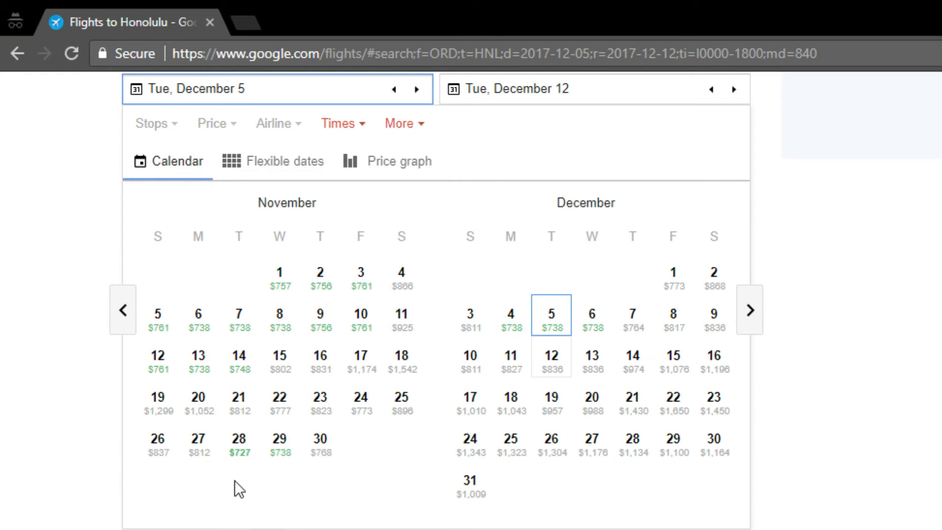
mouse_move(238, 457)
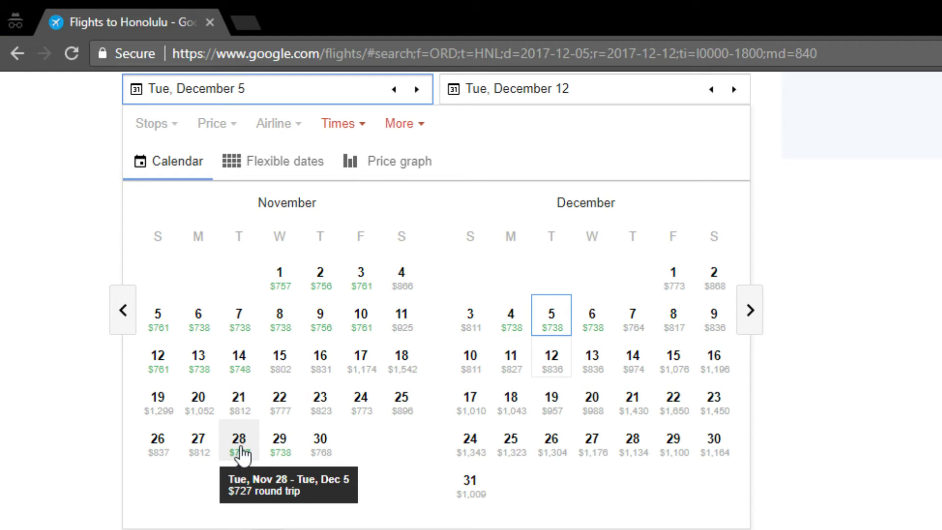
click(241, 449)
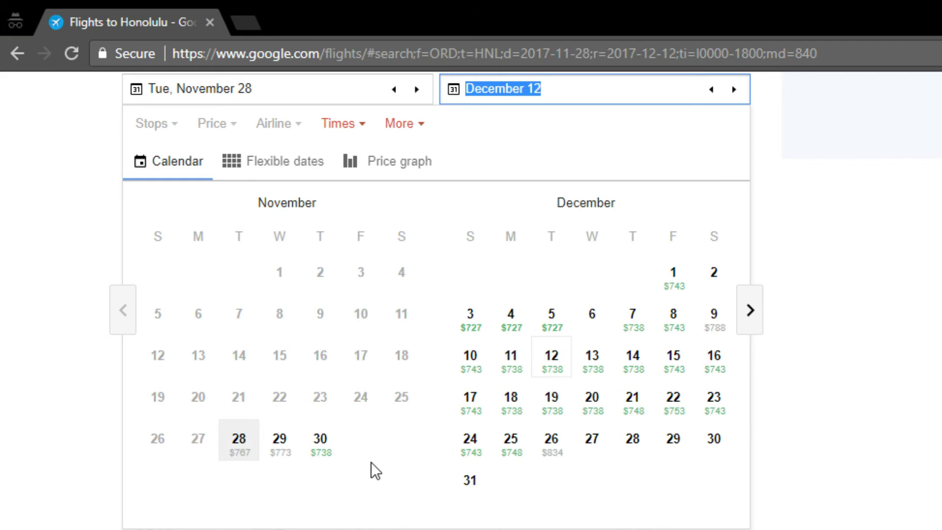
click(553, 323)
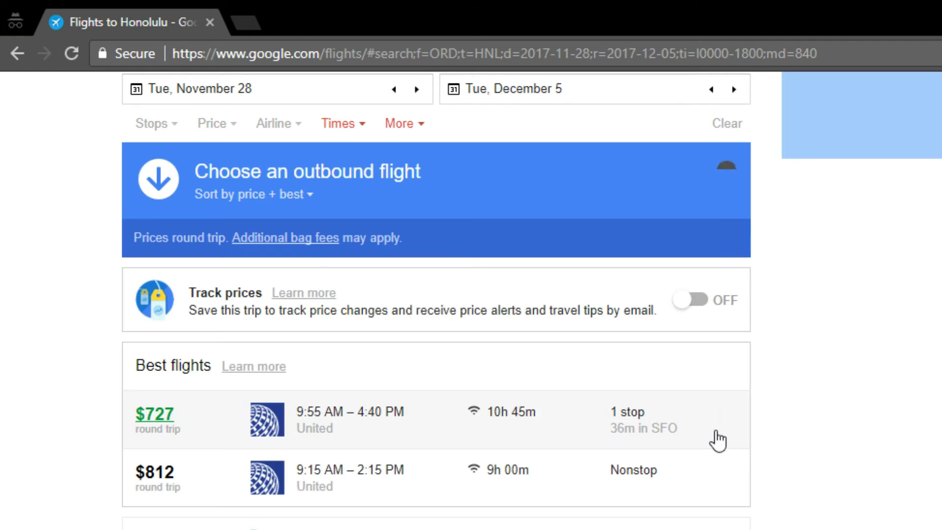